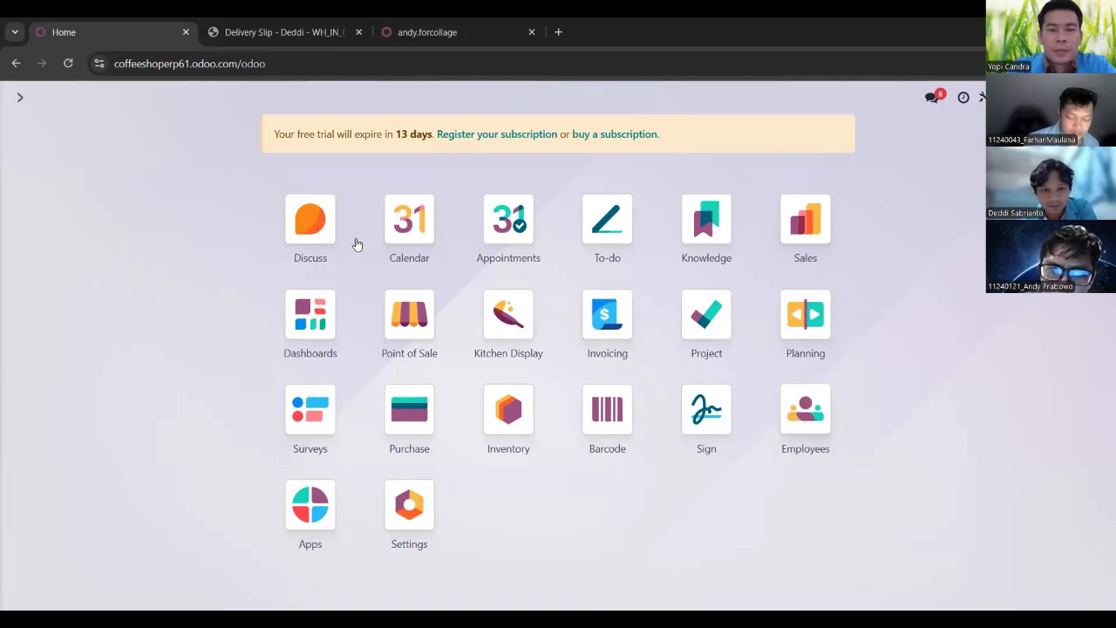
Open the confirmed sales order in the Sales module and review its order lines.
left_click(808, 228)
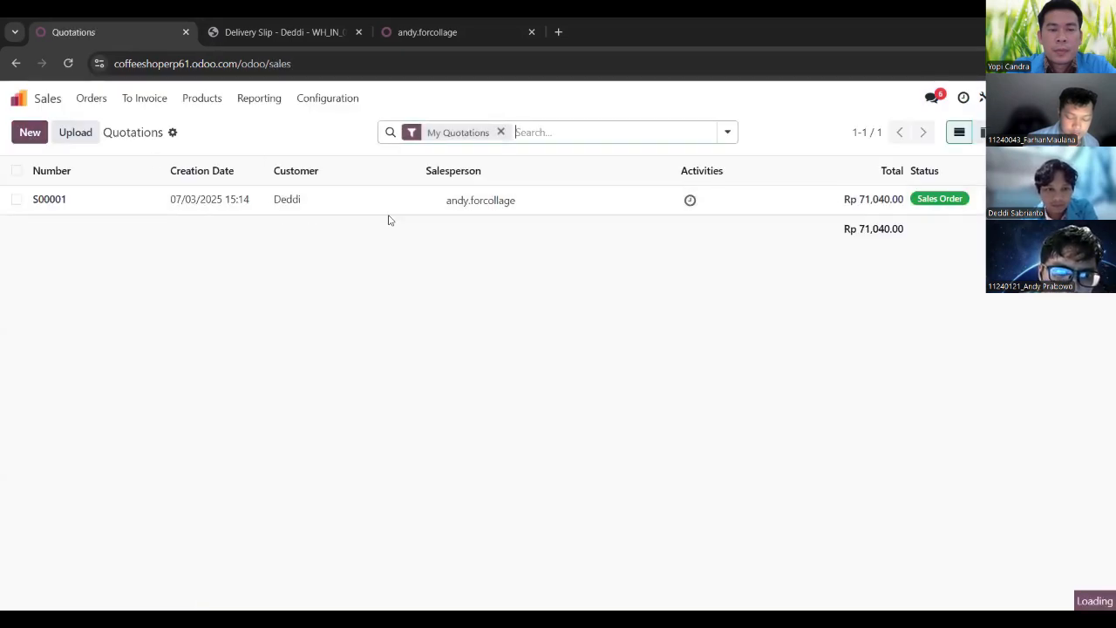
left_click(351, 210)
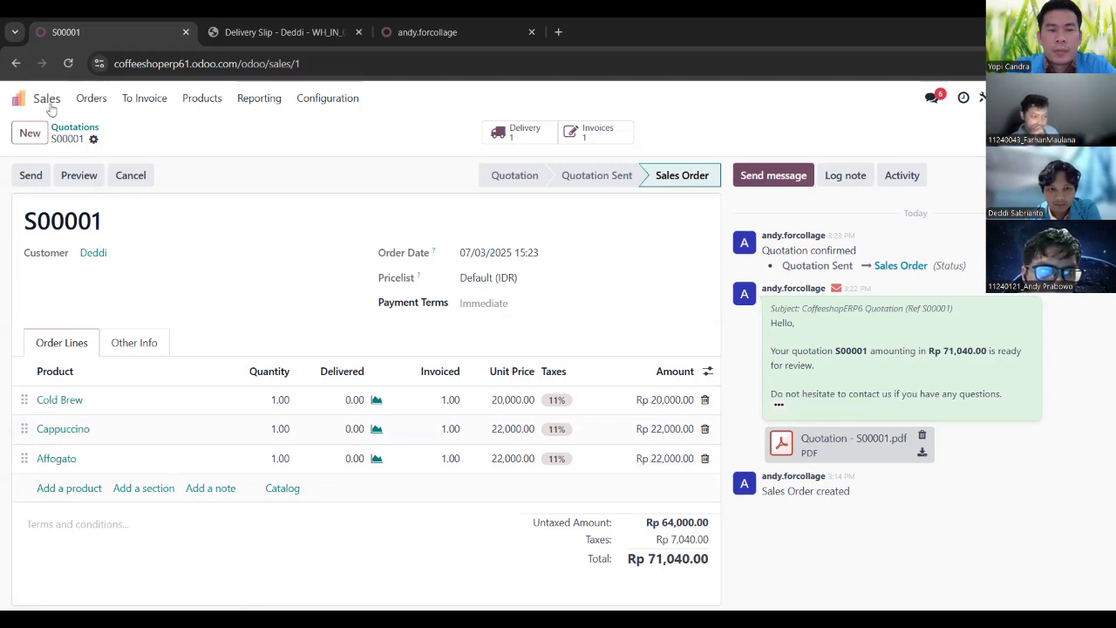
left_click(19, 97)
Open the Bar register in Point of Sale, and return to the home dashboard.
left_click(374, 341)
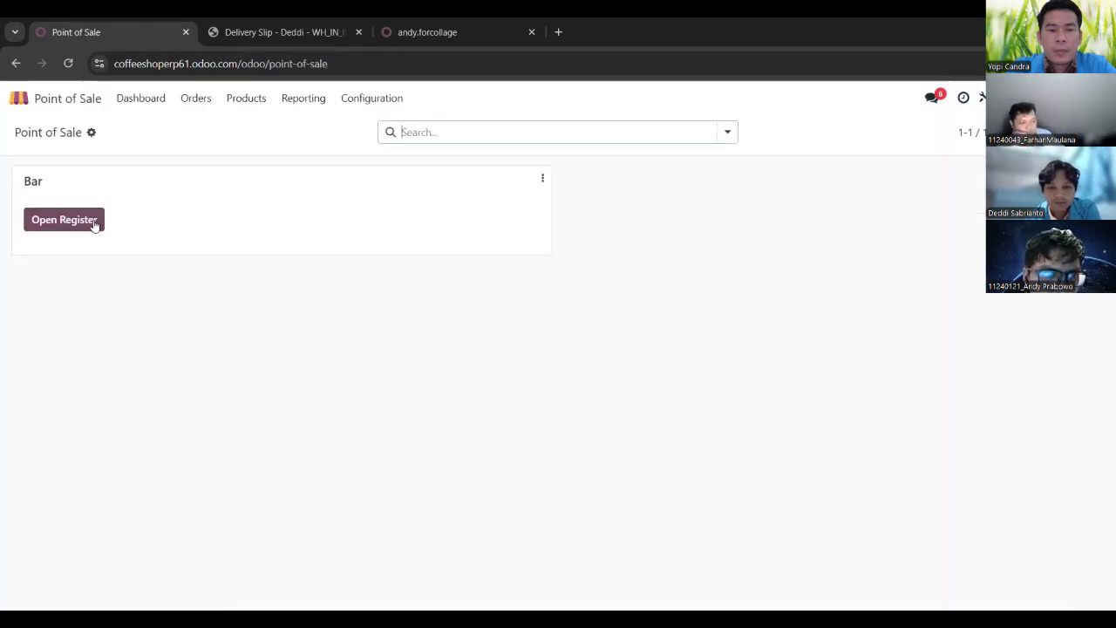
left_click(95, 225)
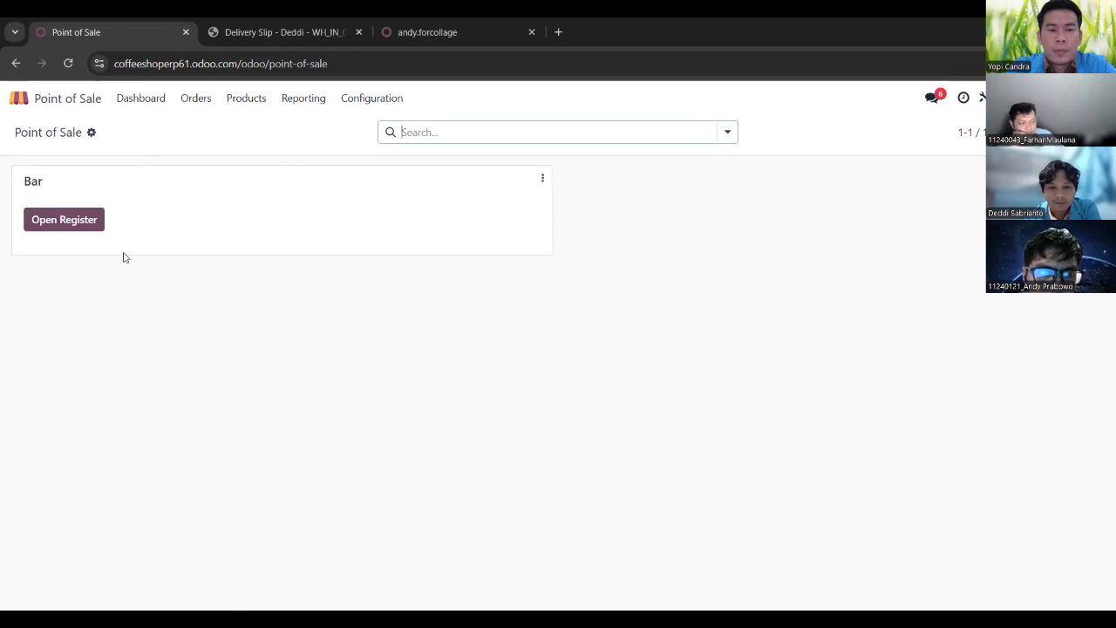
left_click(94, 225)
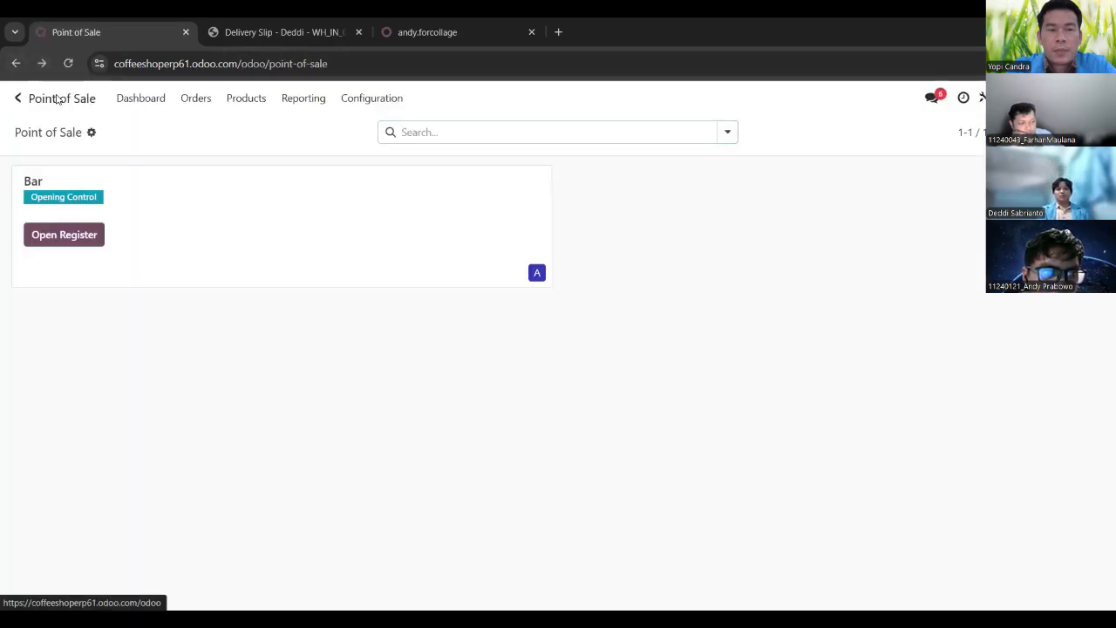
left_click(58, 99)
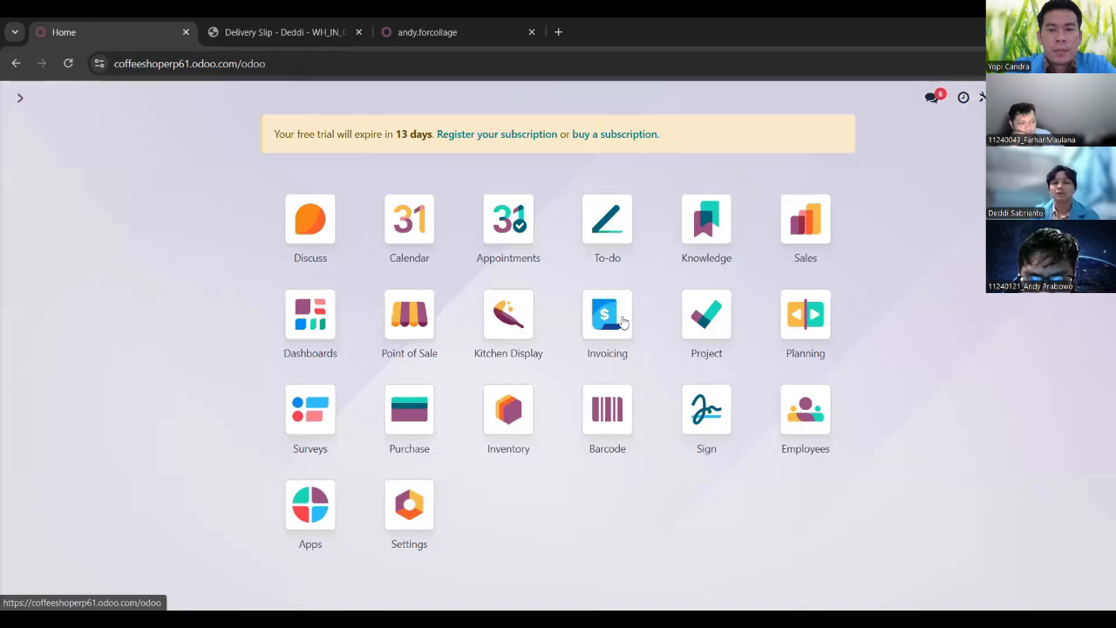
Open the unpaid customer invoice from the Invoicing dashboard and print it as a PDF.
left_click(608, 316)
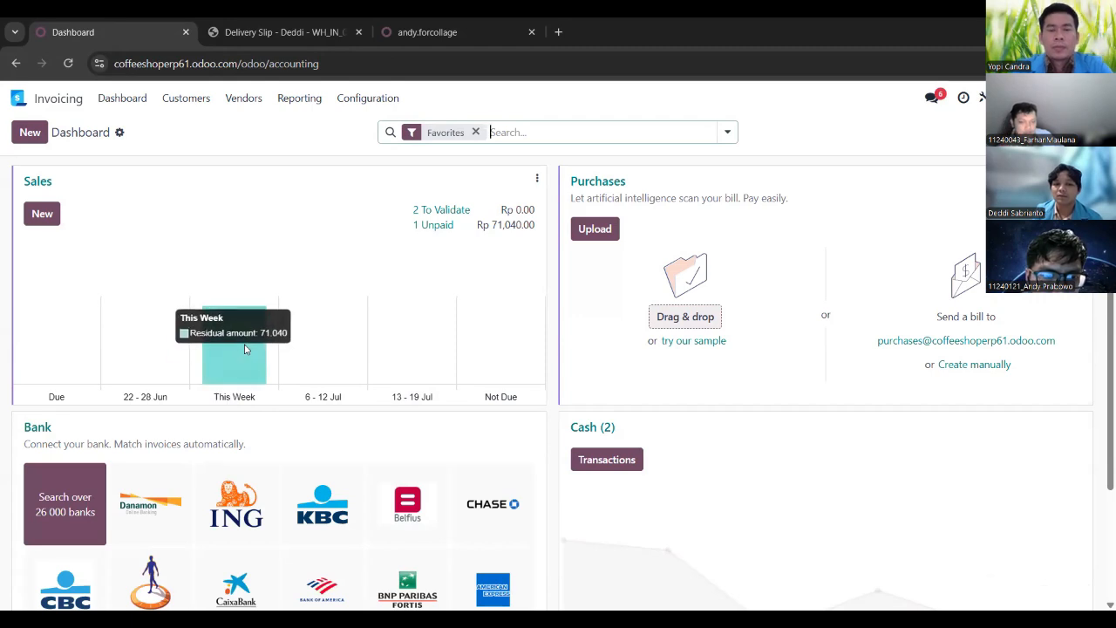
left_click(447, 226)
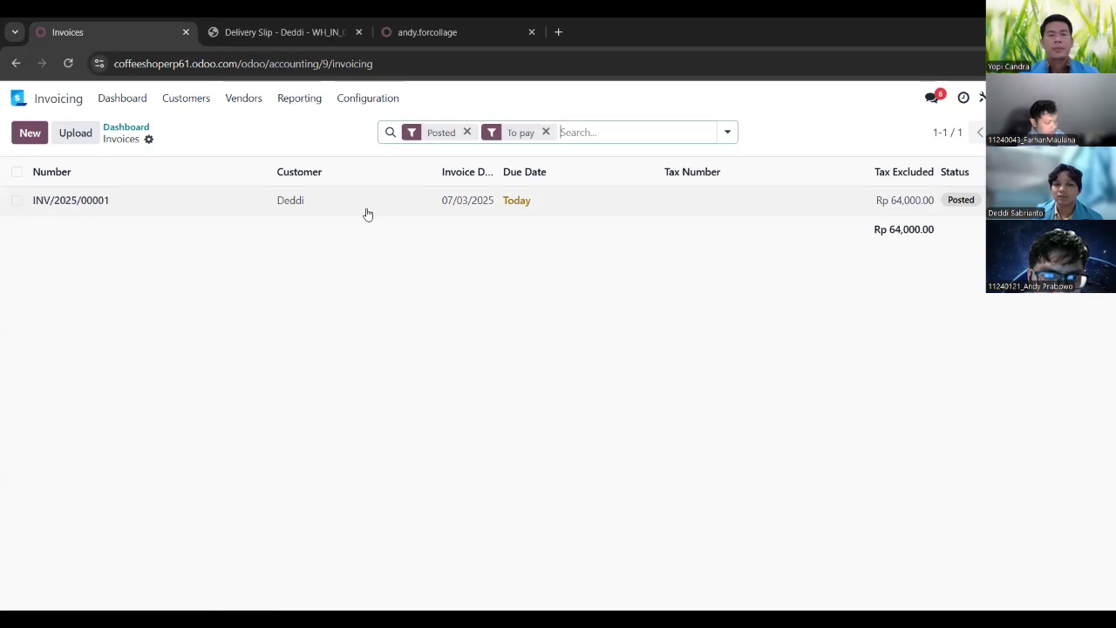
left_click(339, 206)
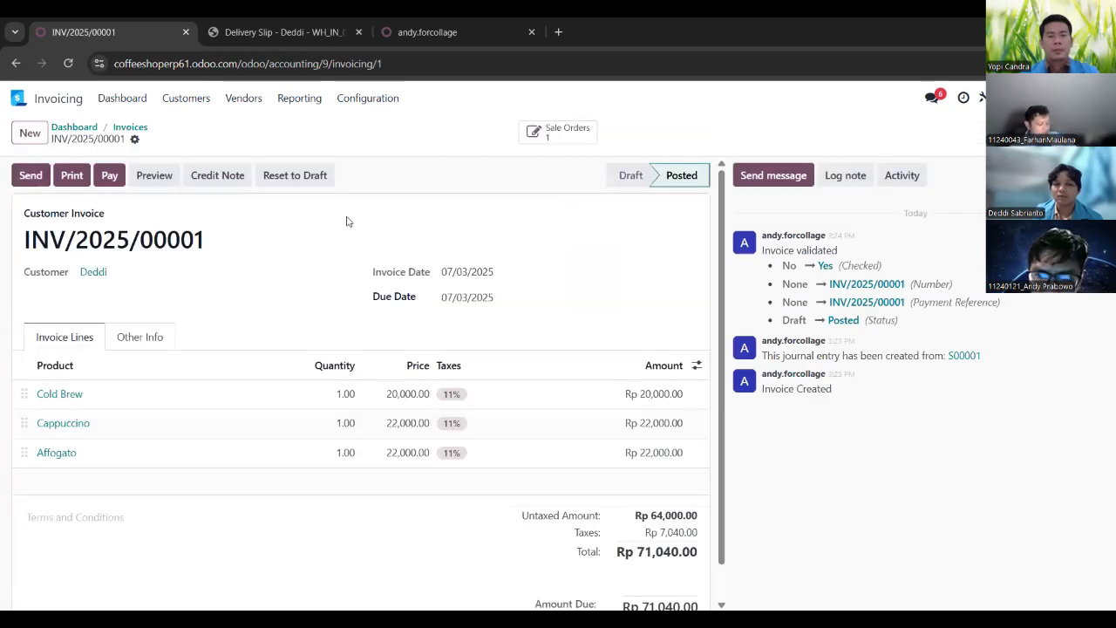
left_click_drag(26, 232, 179, 241)
left_click(72, 175)
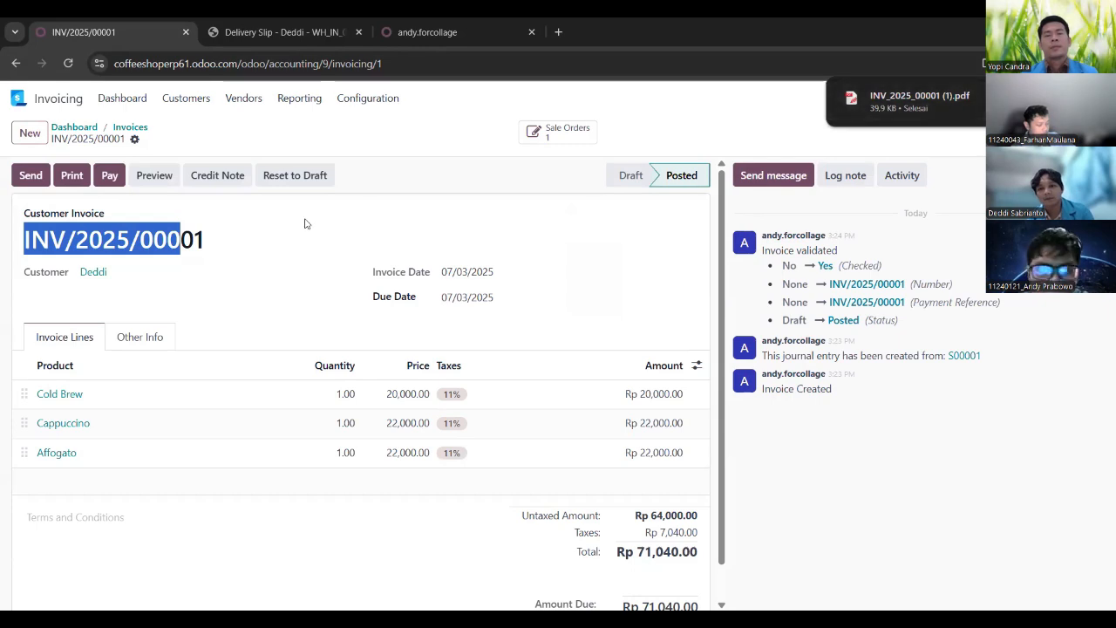
View the Requests for Quotation overview in the Purchase module, and return to the home dashboard.
left_click(19, 97)
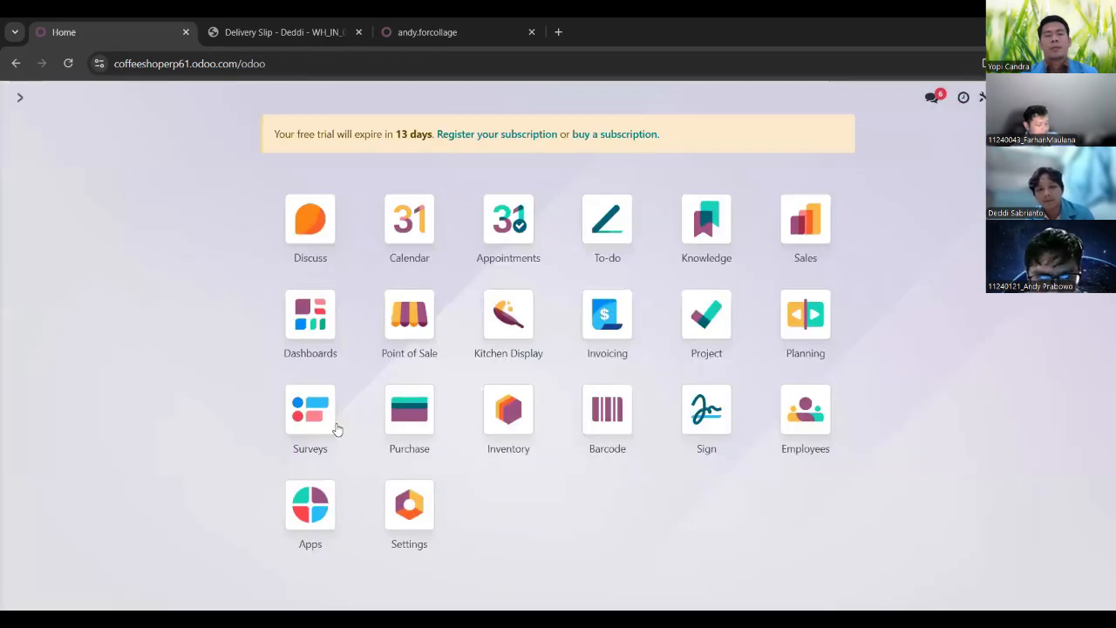
left_click(409, 408)
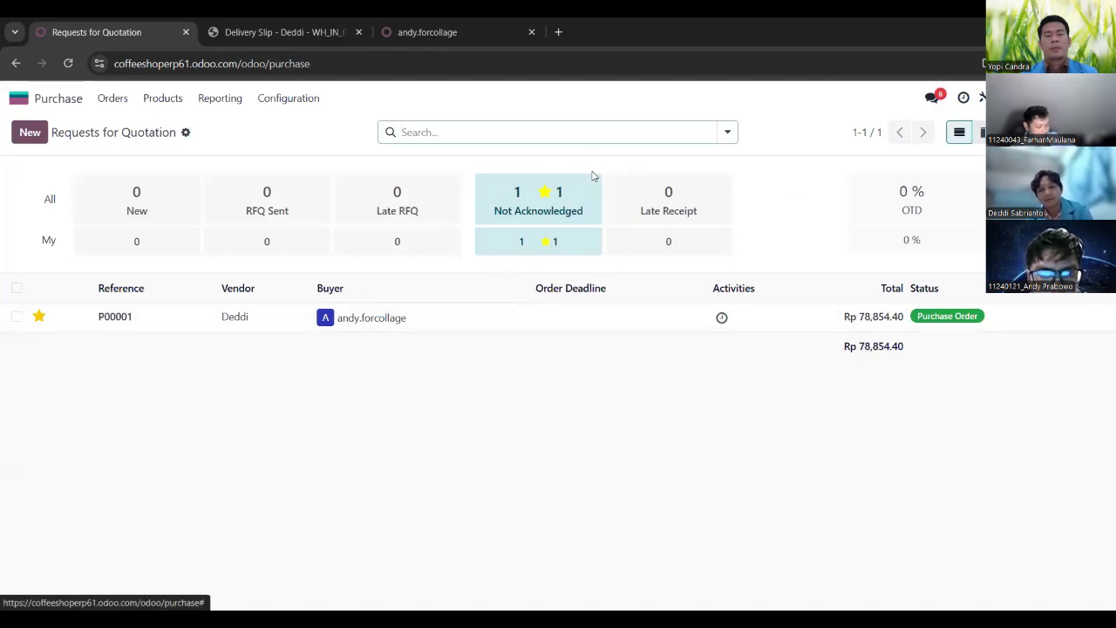
left_click(19, 99)
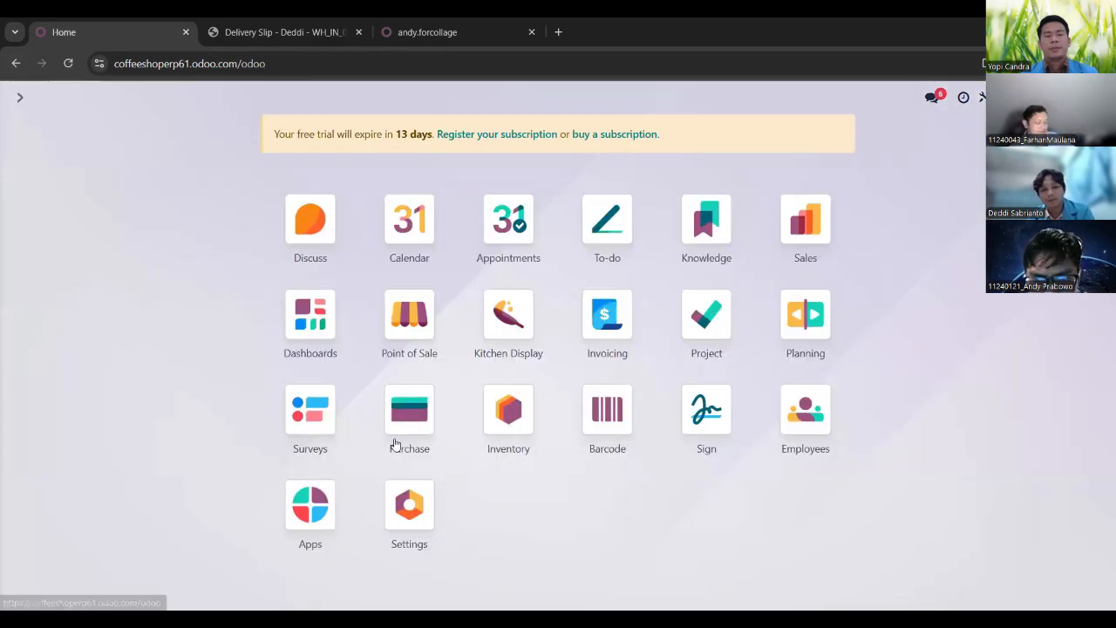
Show the Inventory product list and open the Flat white product.
left_click(510, 412)
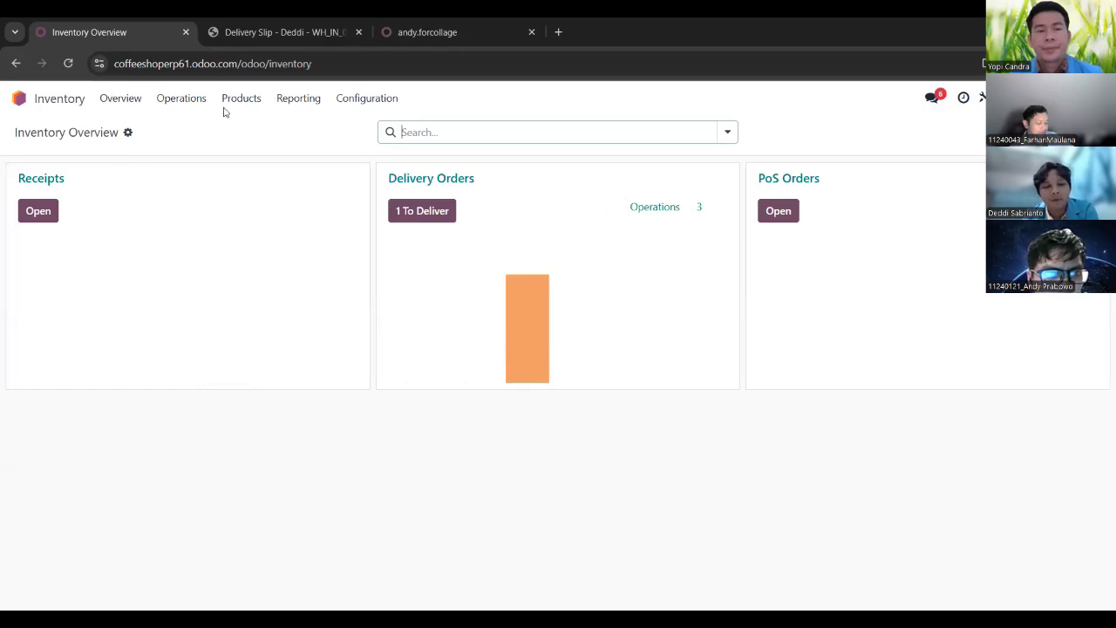
left_click(258, 106)
left_click(248, 129)
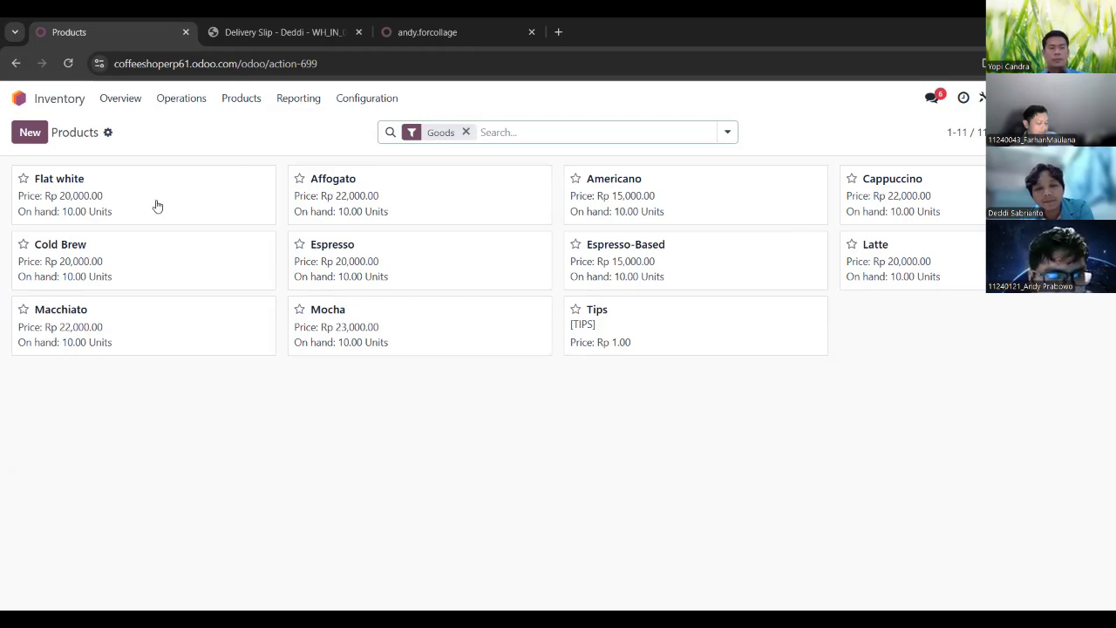
left_click(252, 209)
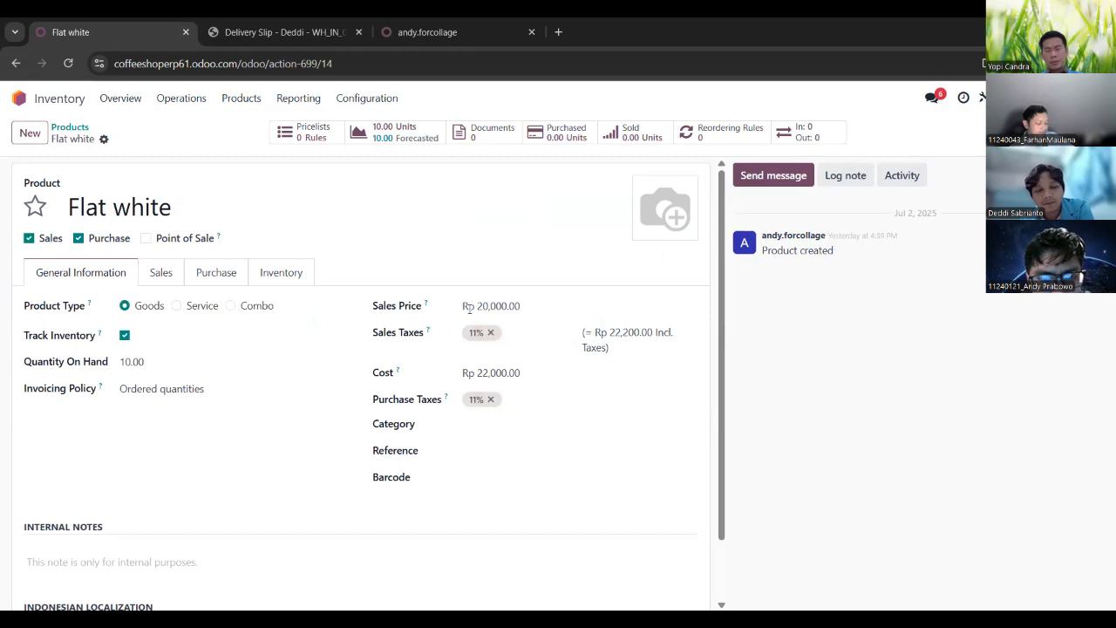
Examine the Flat white product's sales price, taxes and quantity on hand.
left_click_drag(482, 306, 462, 300)
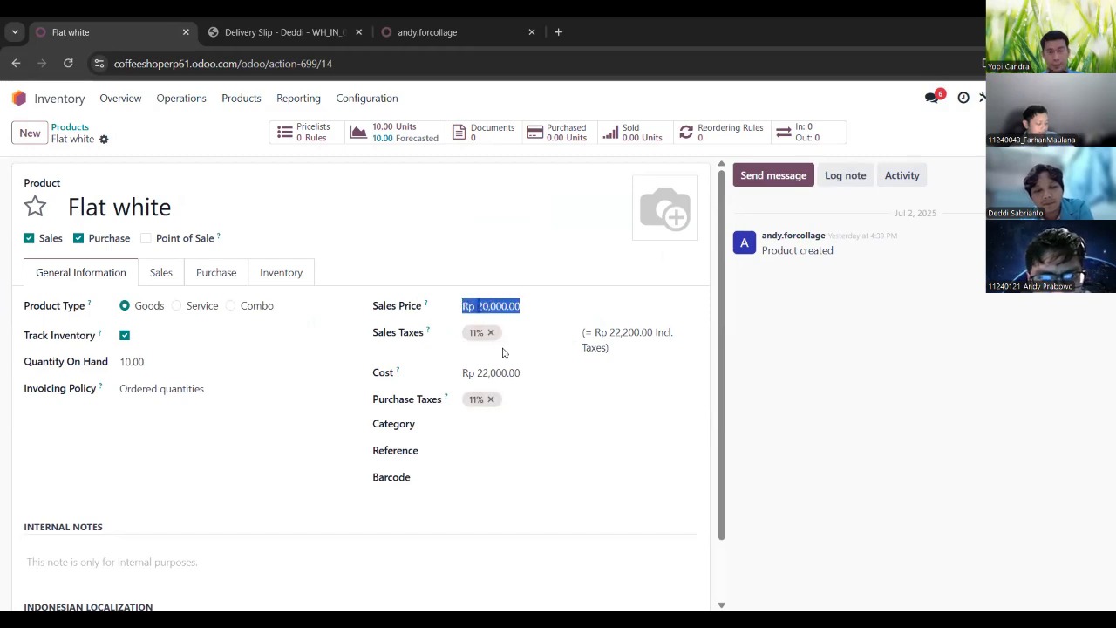
left_click(502, 353)
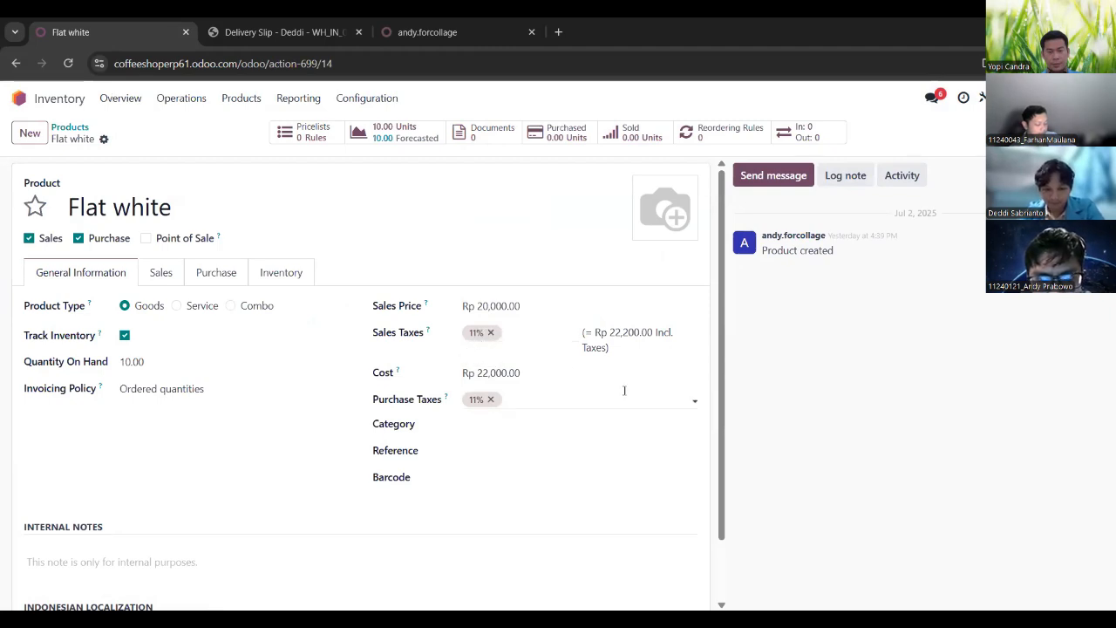
left_click(513, 443)
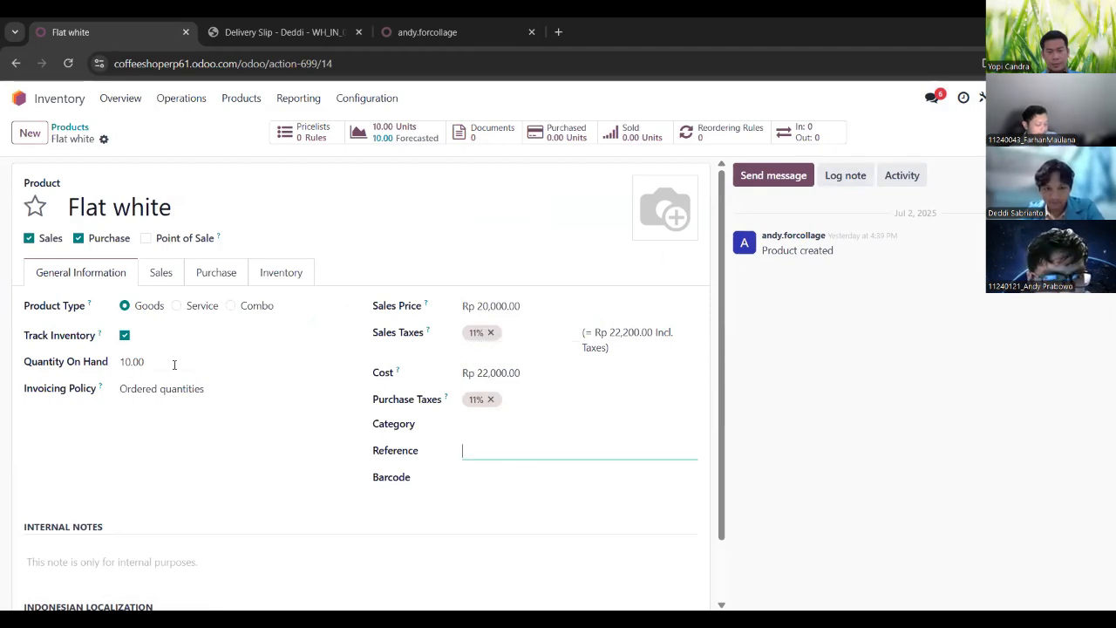
left_click_drag(175, 364, 123, 361)
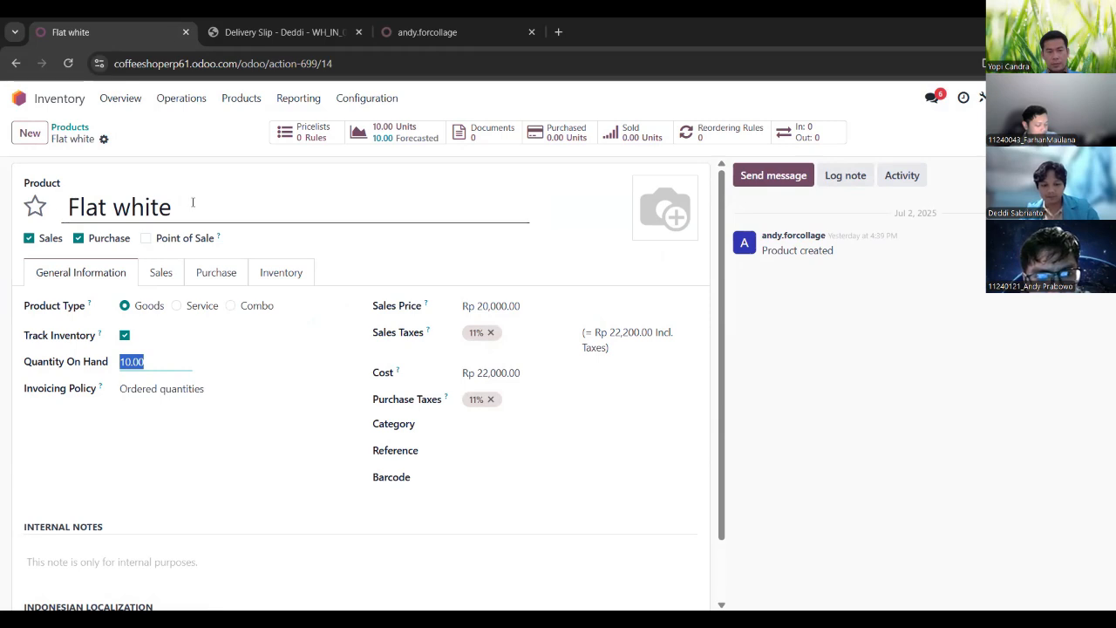
left_click(199, 361)
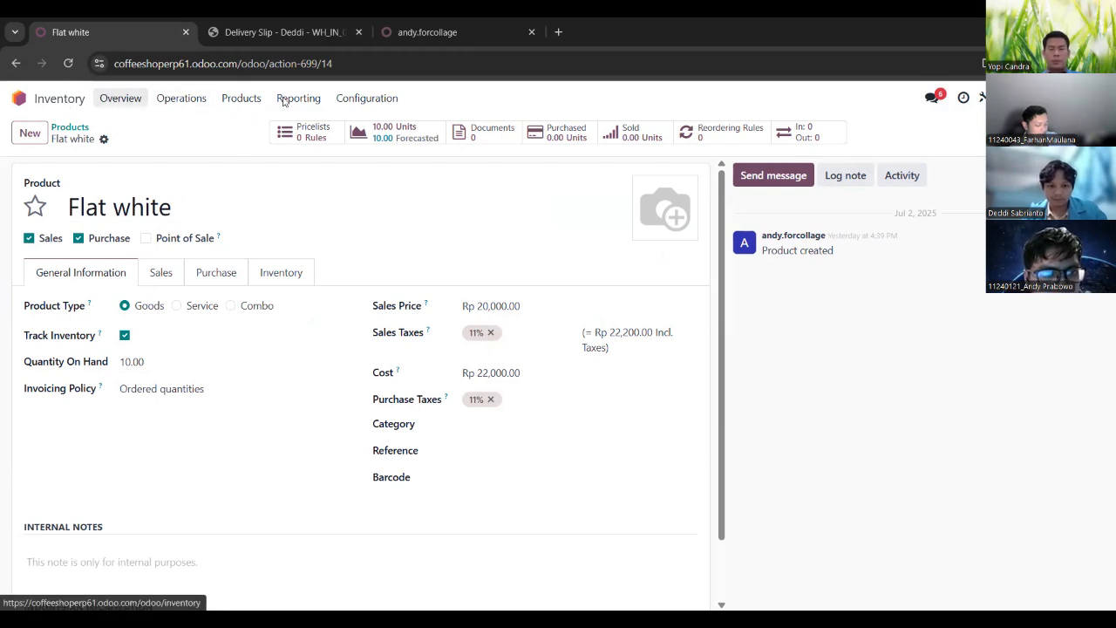
Open the manager's record in the Employees module and check the work email, work phone and work mobile fields.
key("alt+h")
left_click(800, 424)
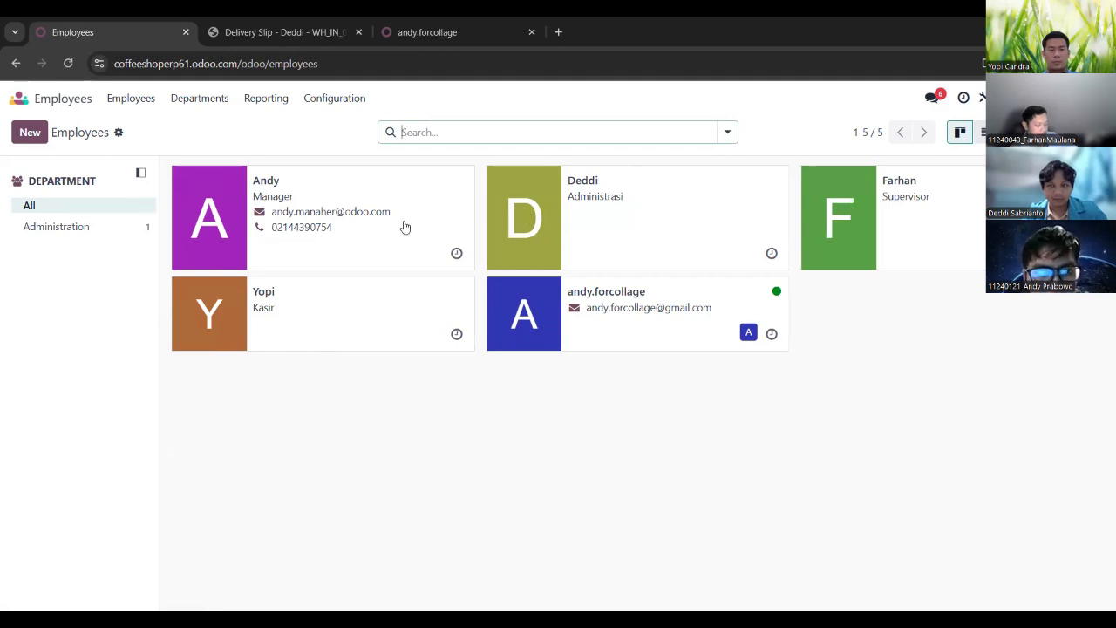
left_click(323, 179)
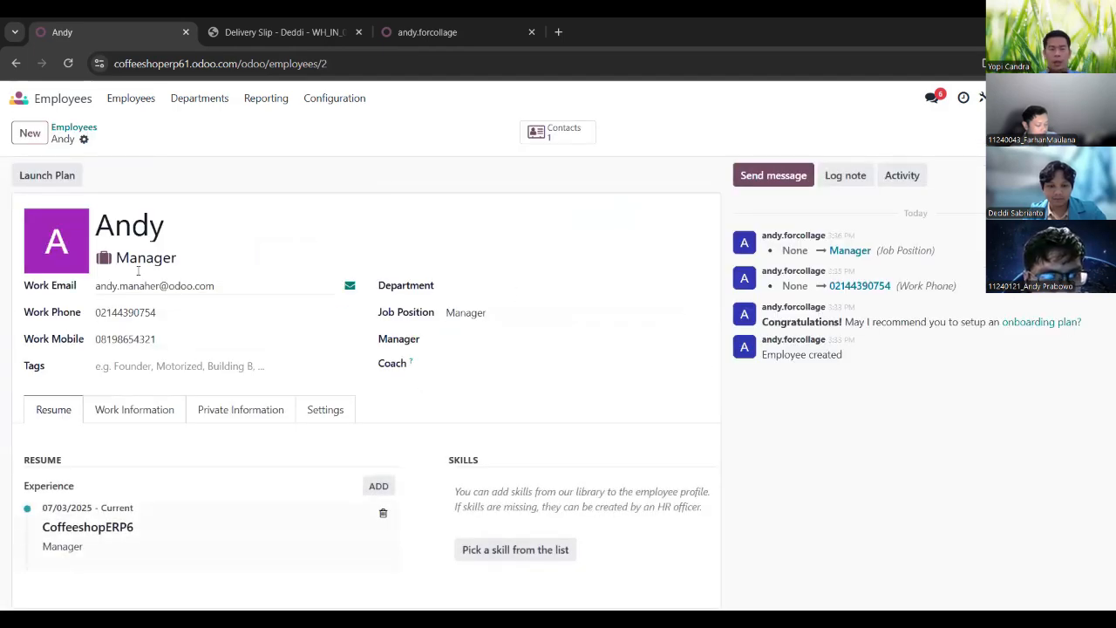
left_click_drag(218, 287, 106, 288)
left_click(167, 312)
left_click_drag(157, 339, 117, 339)
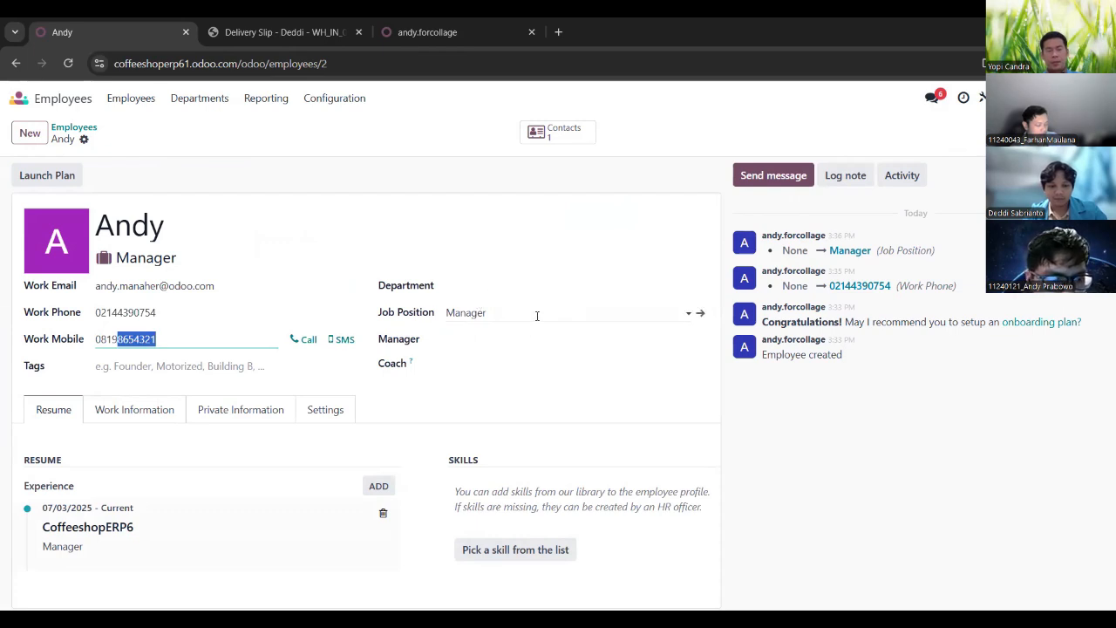
Review the private contact and citizenship fields in the manager's private information.
left_click(261, 416)
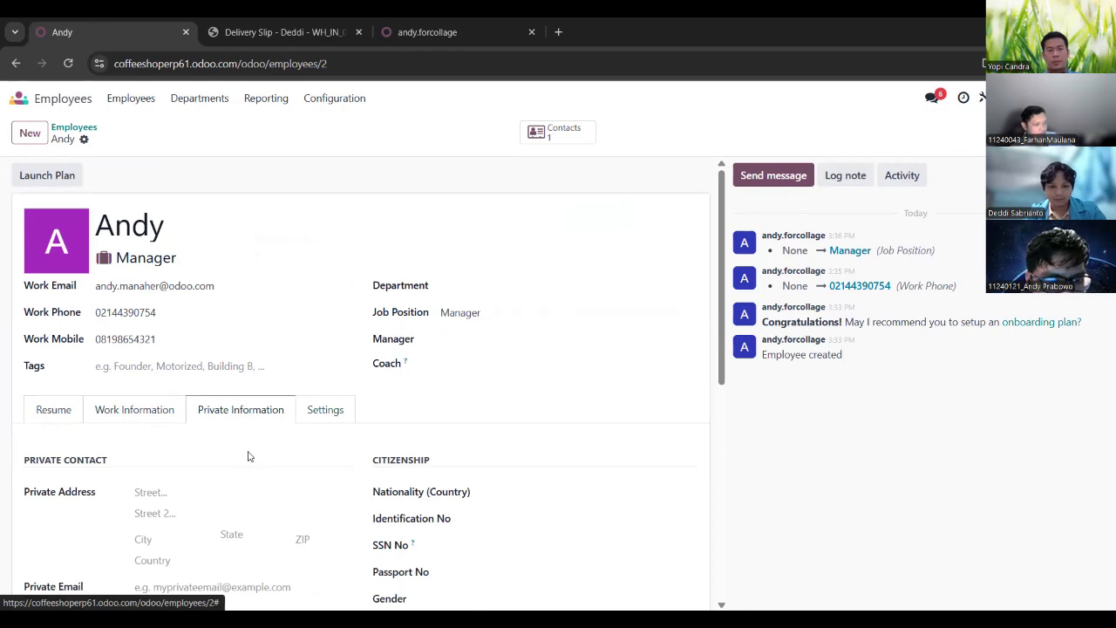
scroll(243, 452, "down", 4)
scroll(244, 456, "down", 4)
scroll(222, 492, "up", 7)
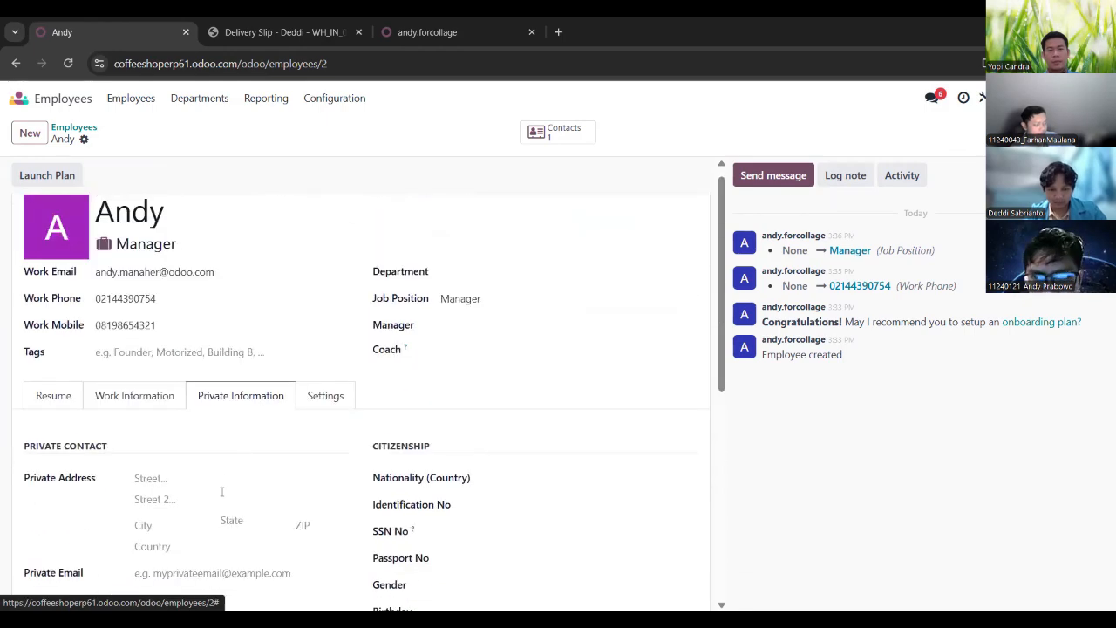